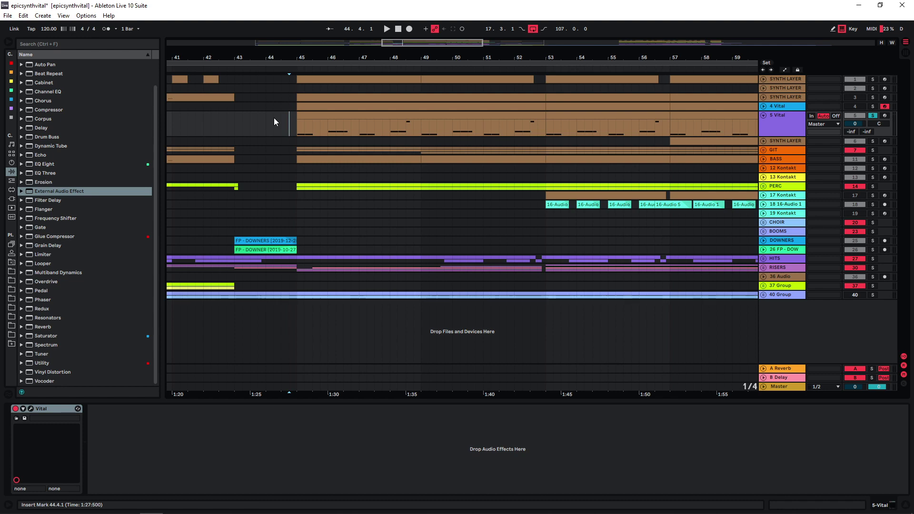
# Step: Open the MIDI clip at bar 45 on the 5 Vital track, view its notes and envelope settings, and play it
pyautogui.doubleClick(307, 118)
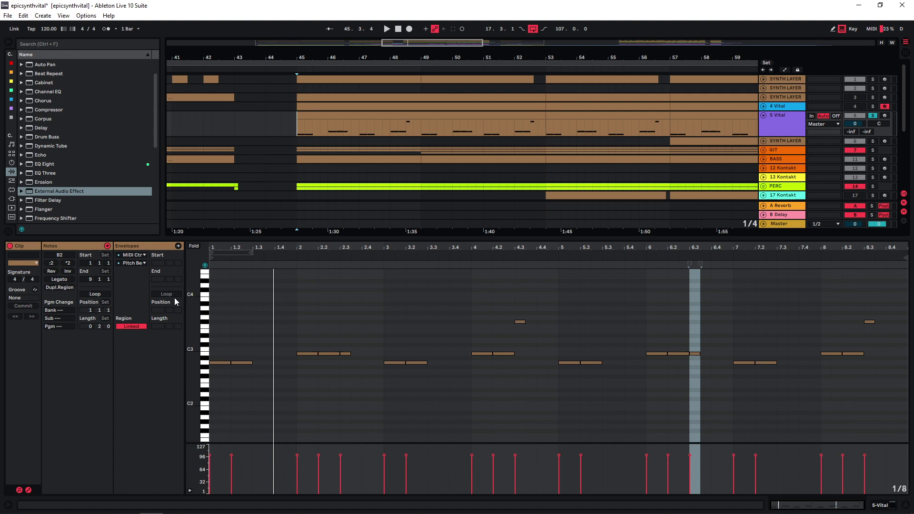
pyautogui.click(132, 259)
pyautogui.press('space')
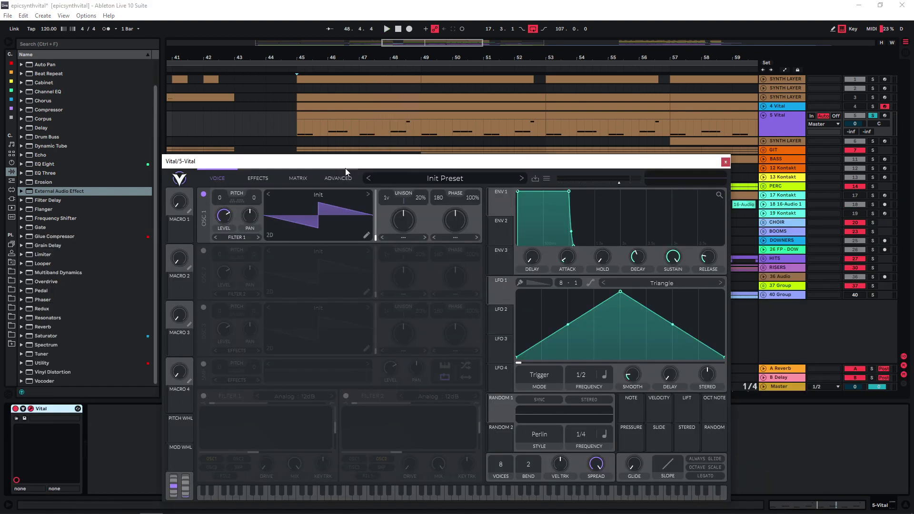
# Step: Enable oscillator 2, transpose oscillators 1 and 2 to 24 and 12 semitones with 10 and 16 unison voices, and audition them
pyautogui.moveTo(346, 166); pyautogui.dragTo(352, 154)
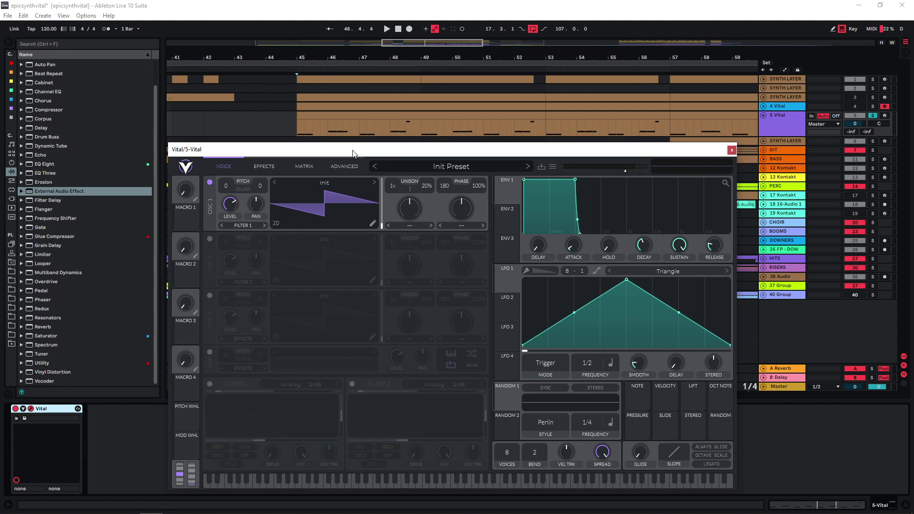
pyautogui.click(209, 239)
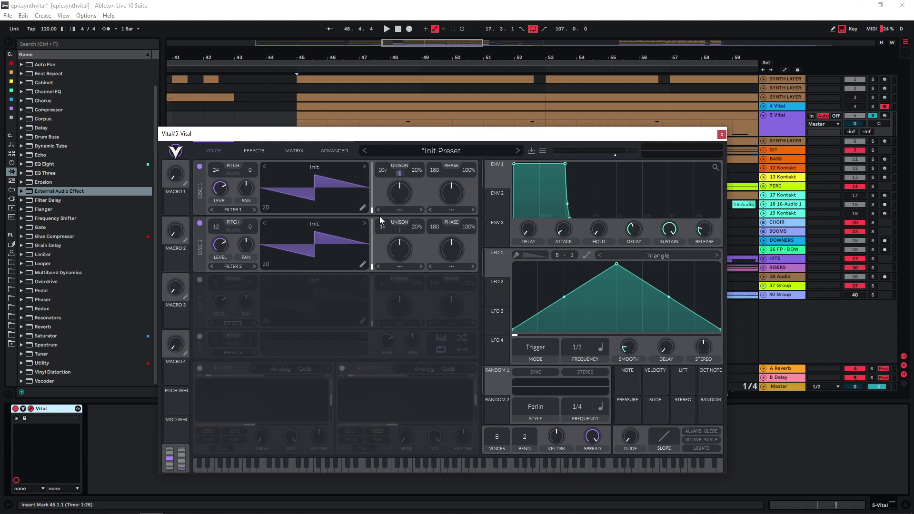
pyautogui.moveTo(384, 202); pyautogui.dragTo(401, 91)
pyautogui.moveTo(320, 134)
pyautogui.mouseDown()
pyautogui.moveTo(319, 154)
pyautogui.moveTo(326, 148)
pyautogui.mouseUp()
pyautogui.press('space')
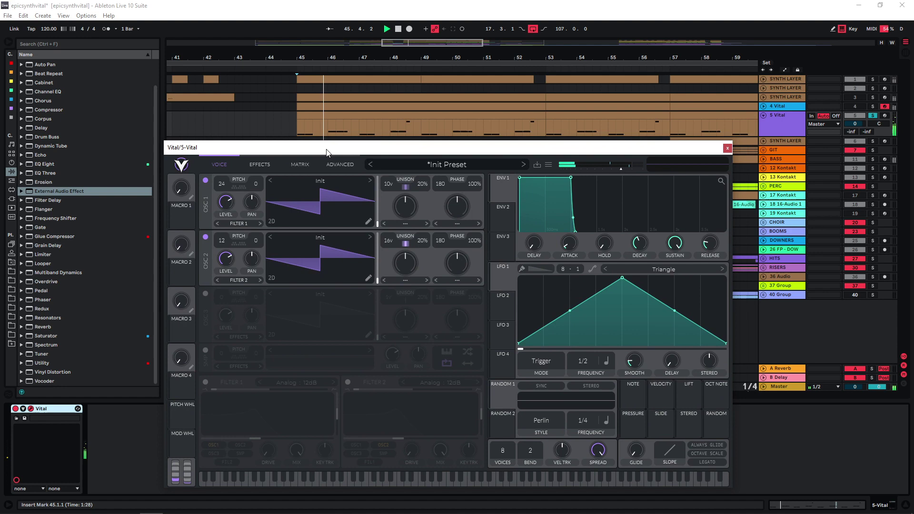
pyautogui.press('space')
# Step: Enable Filter 1 with a cutoff of about 31 semitones and route oscillator 2 into it as well
pyautogui.click(205, 382)
pyautogui.moveTo(253, 438); pyautogui.dragTo(285, 438)
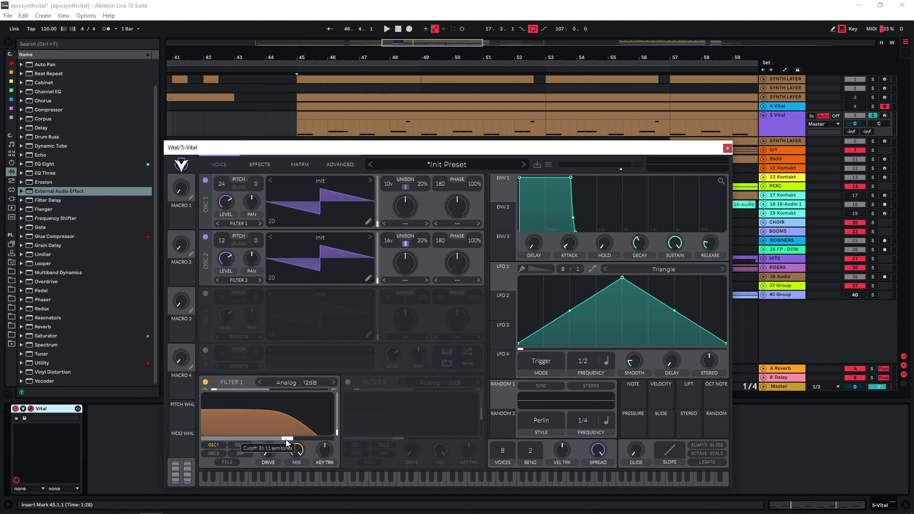
pyautogui.click(239, 444)
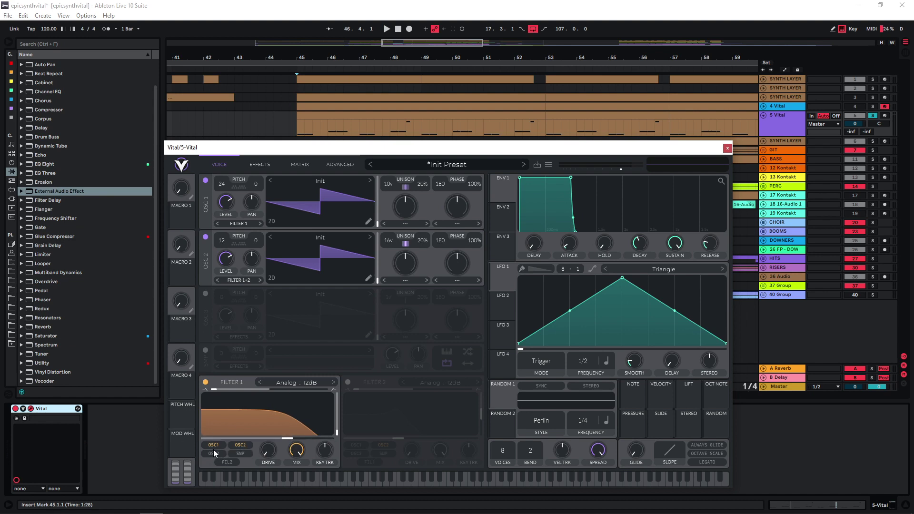
pyautogui.moveTo(284, 439); pyautogui.dragTo(281, 438)
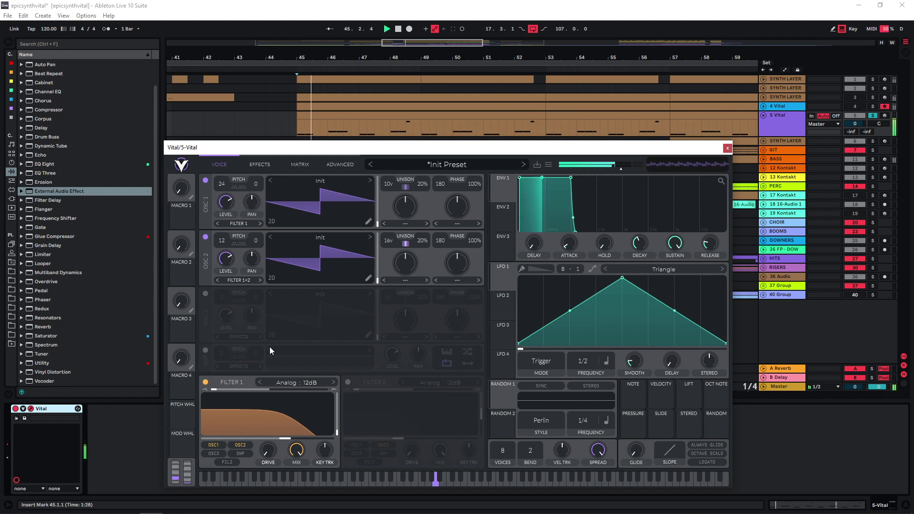
# Step: Enable the Multiband Compressor and Soft Clip Distortion effects in Vital and raise the distortion drive
pyautogui.click(262, 164)
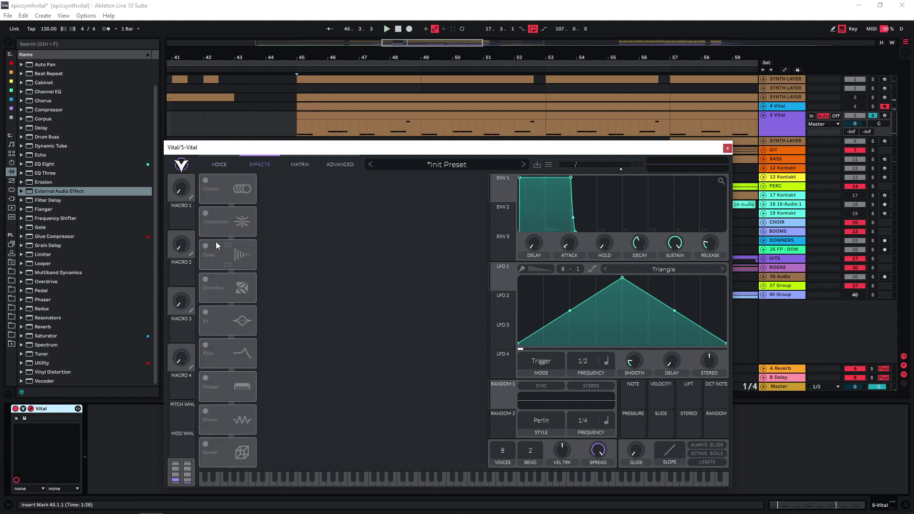
pyautogui.click(206, 213)
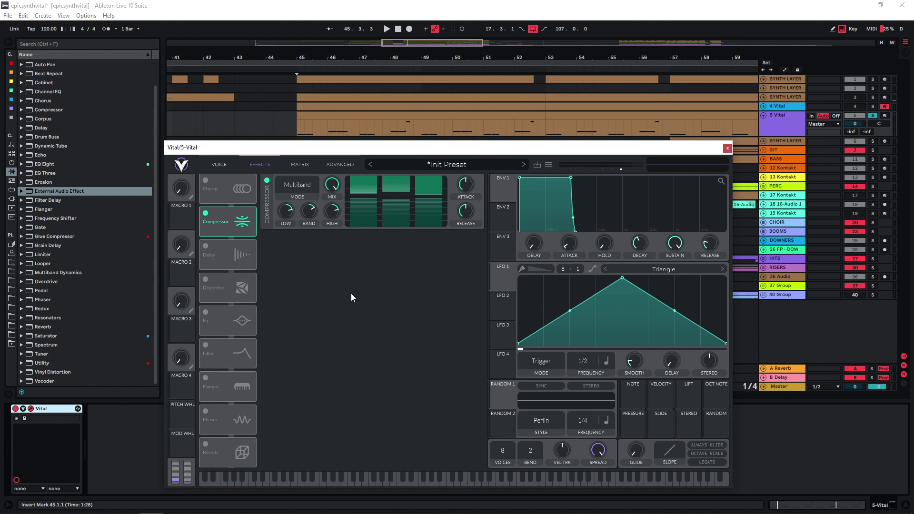
pyautogui.click(206, 280)
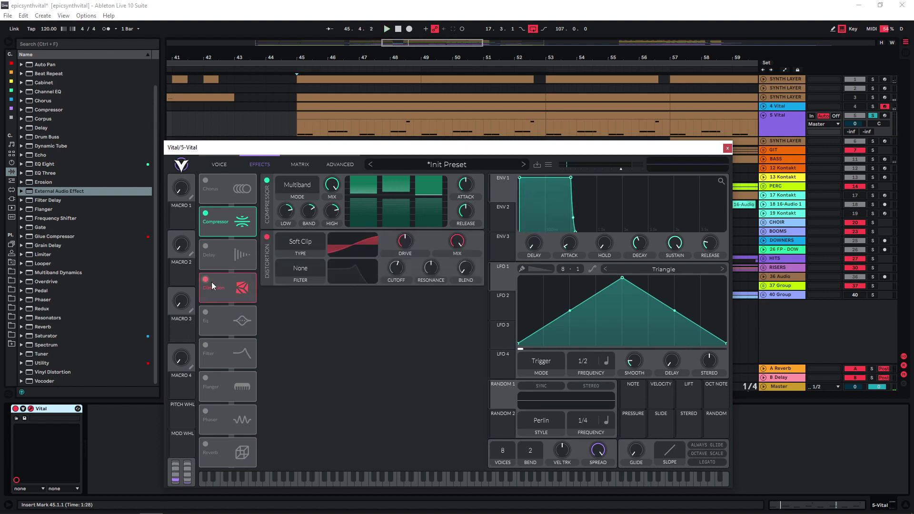
pyautogui.moveTo(405, 241); pyautogui.dragTo(406, 235)
# Step: Enable Reverb, place it directly after Distortion in the effects chain, and lengthen its time to about 1.9 seconds while auditioning
pyautogui.click(206, 444)
pyautogui.moveTo(216, 445); pyautogui.dragTo(215, 326)
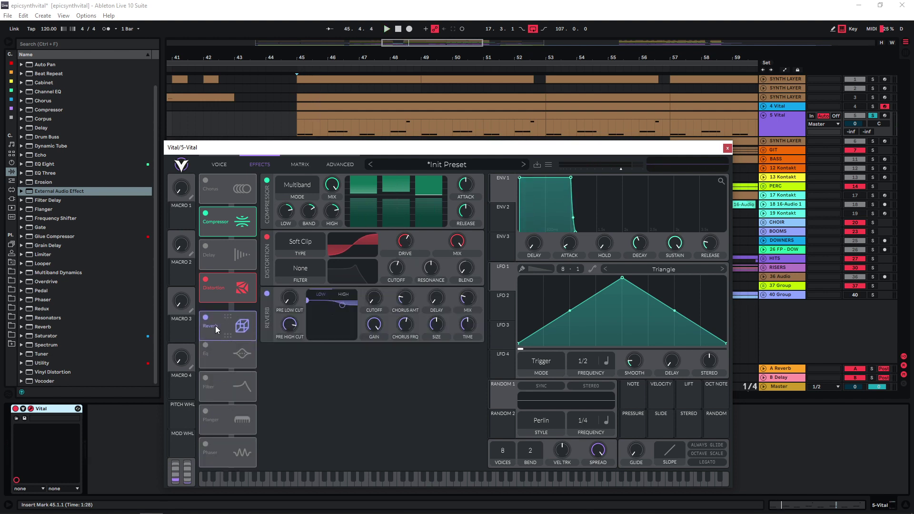
pyautogui.moveTo(469, 304)
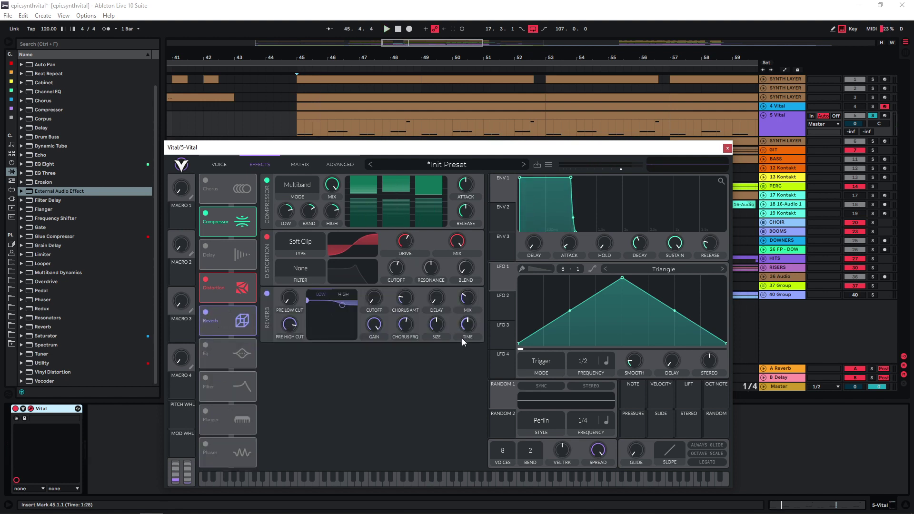
pyautogui.press('space')
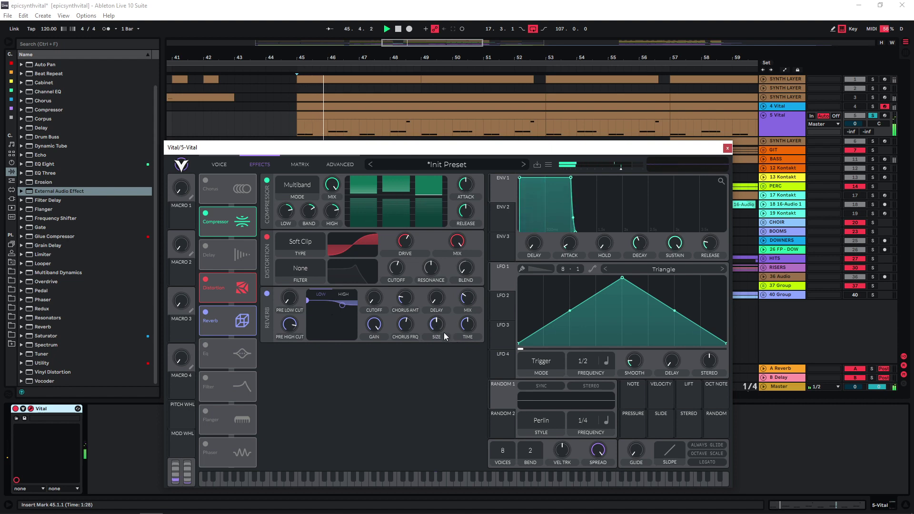
pyautogui.moveTo(439, 328)
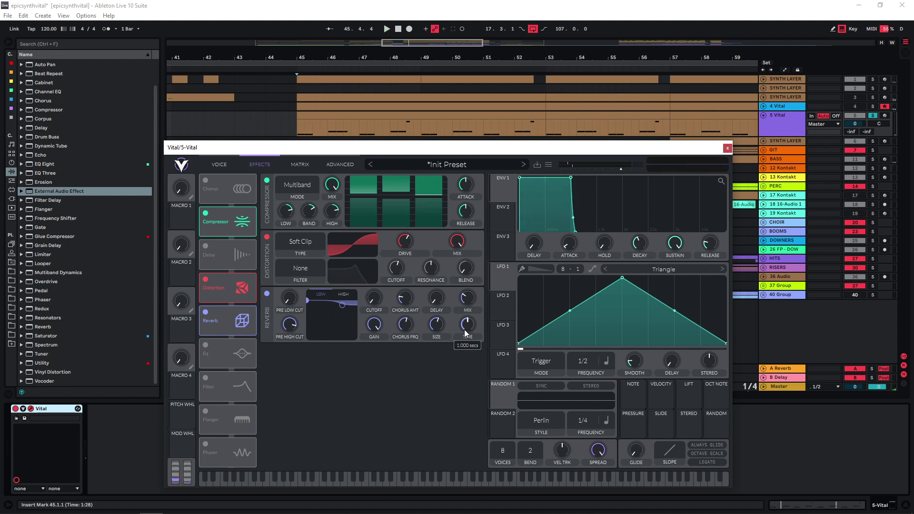
pyautogui.press('space')
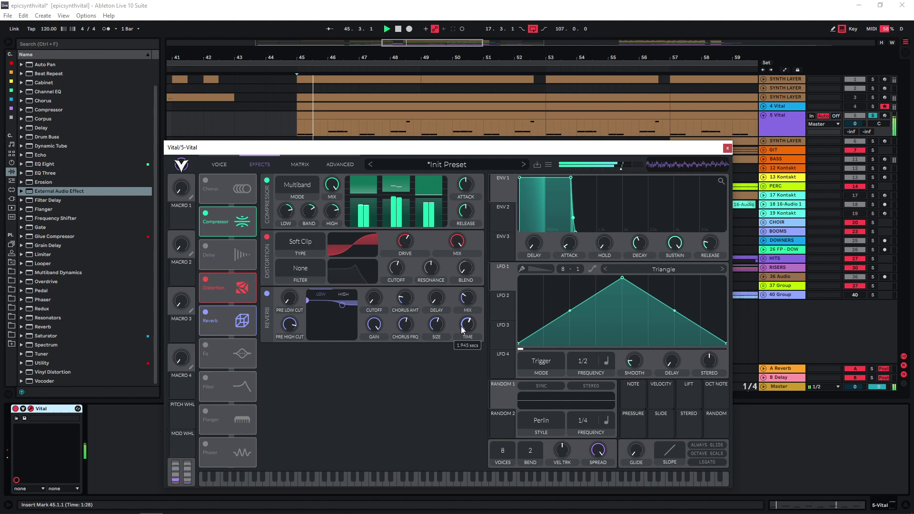
pyautogui.moveTo(458, 332); pyautogui.dragTo(458, 332)
# Step: Enable Vital's EQ and boost the high band by about 11.1 dB at about 95 semitones, checking it in playback
pyautogui.click(205, 345)
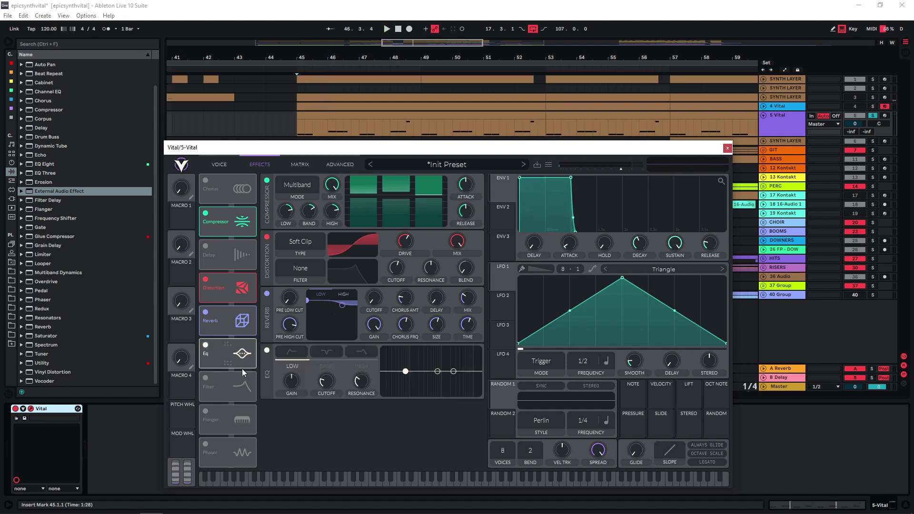
pyautogui.moveTo(453, 371); pyautogui.dragTo(450, 359)
pyautogui.press('space')
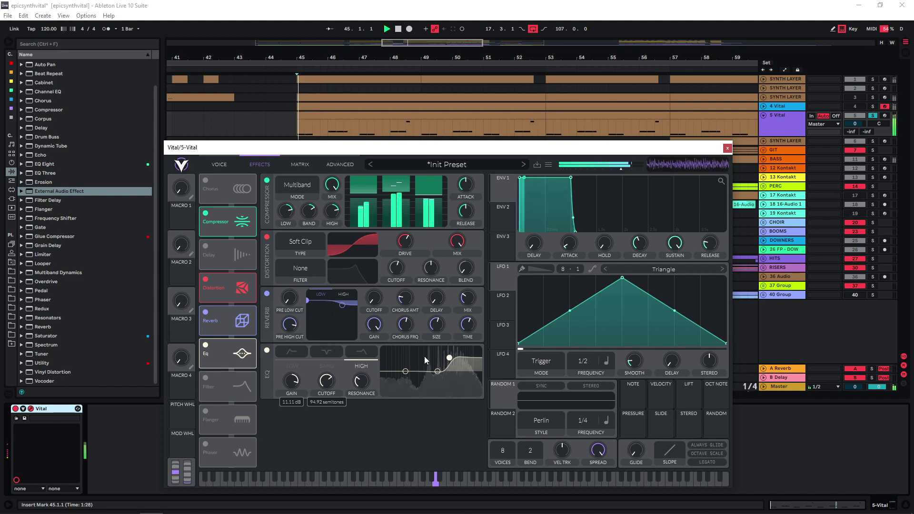
pyautogui.press('space')
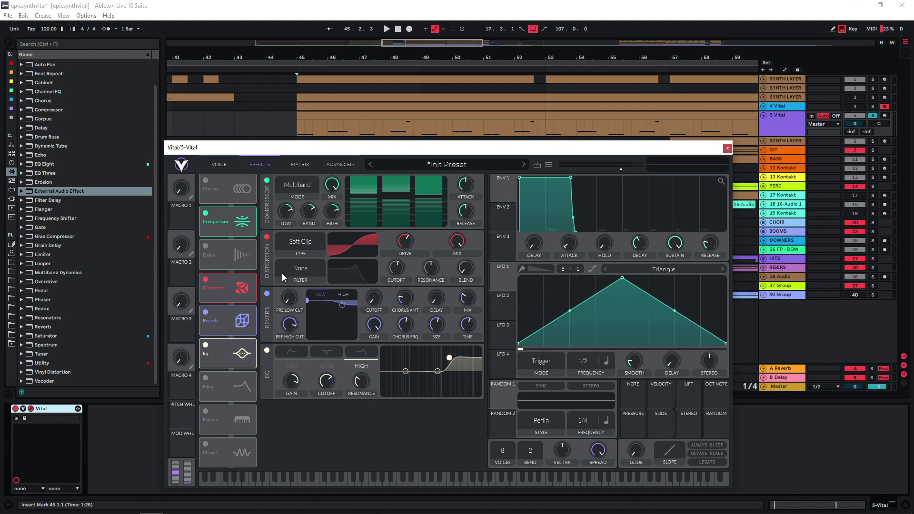
# Step: Enable the Filter effect, blend it to a high-pass shape, audition the patch, and close the Vital window
pyautogui.click(205, 379)
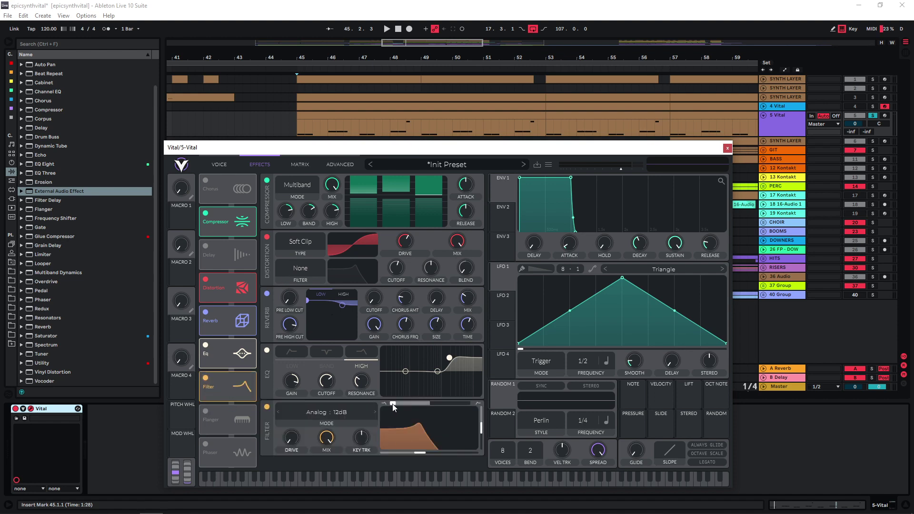
pyautogui.moveTo(392, 403); pyautogui.dragTo(466, 404)
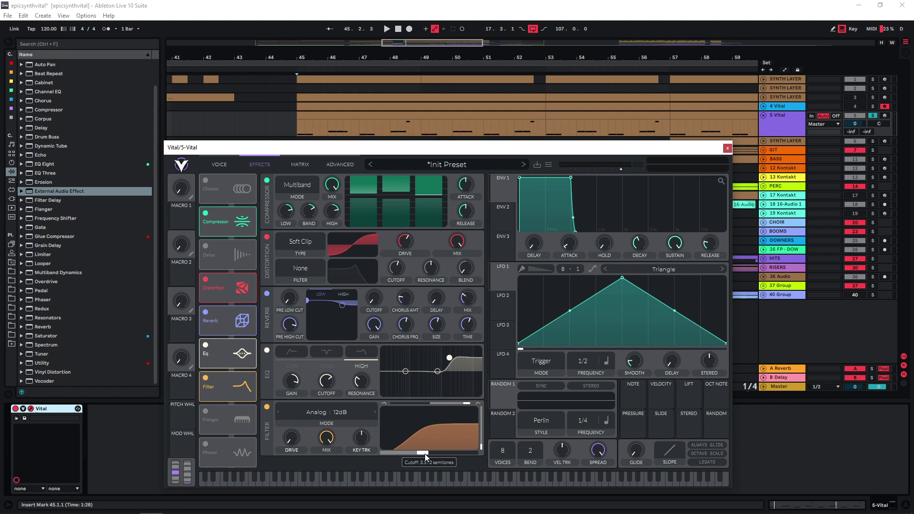
pyautogui.press('space')
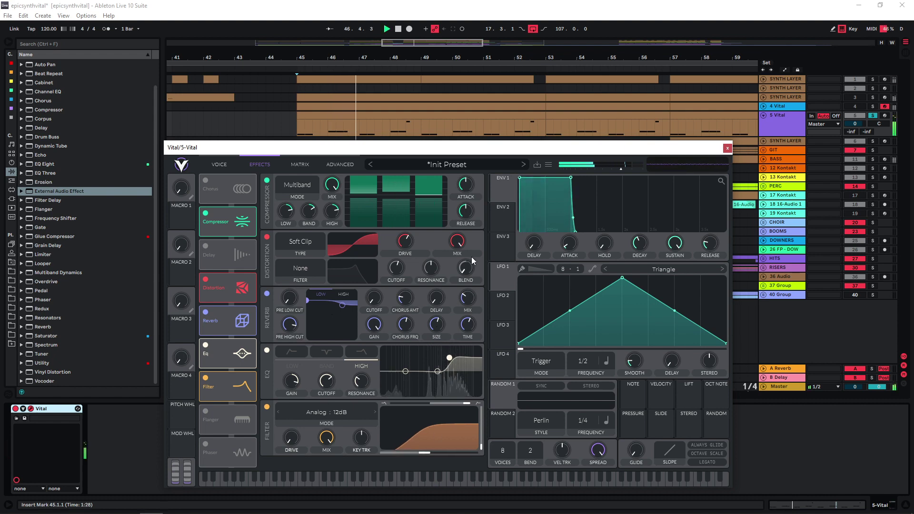
pyautogui.click(728, 148)
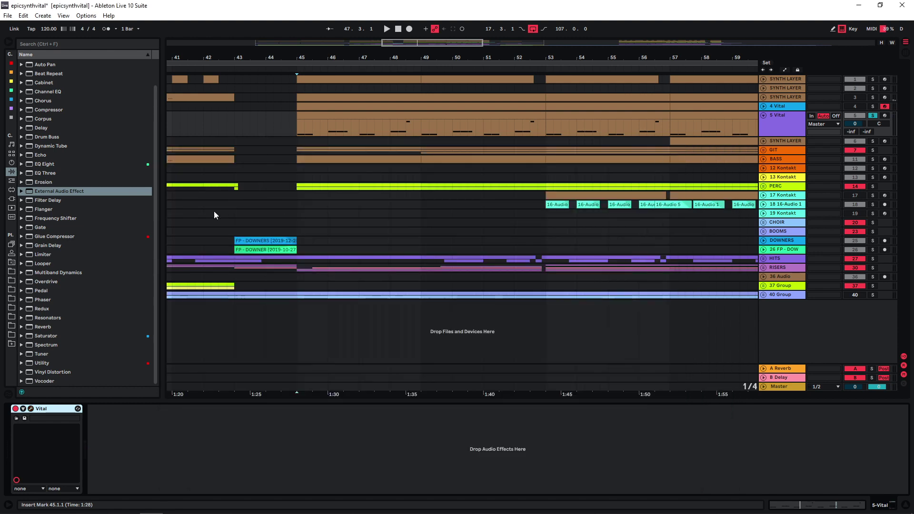
# Step: Add EQ Eight after Vital with a low cut at 245 Hz, a slight mid dip, and a 4.34 dB high shelf at 4.17 kHz
pyautogui.moveTo(45, 164); pyautogui.dragTo(187, 451)
pyautogui.click(126, 483)
pyautogui.click(124, 428)
pyautogui.press('space')
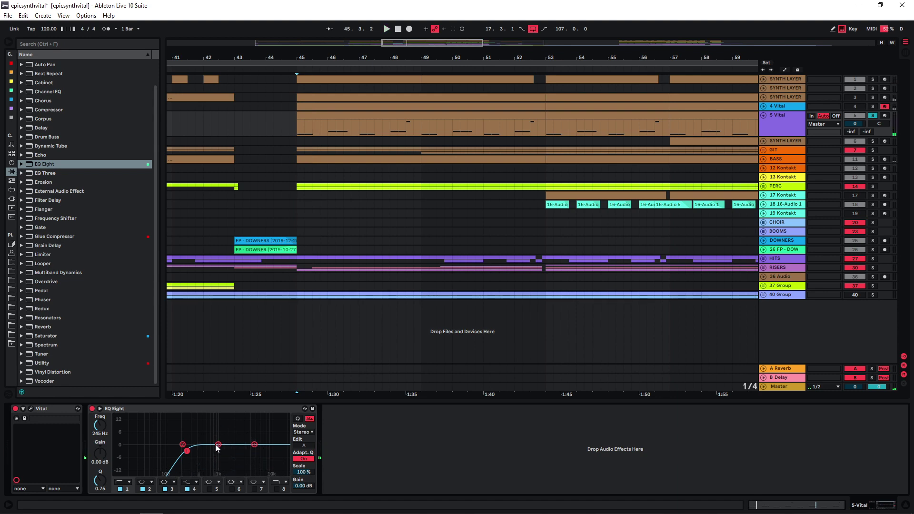
pyautogui.moveTo(218, 444); pyautogui.dragTo(250, 436)
pyautogui.press('space')
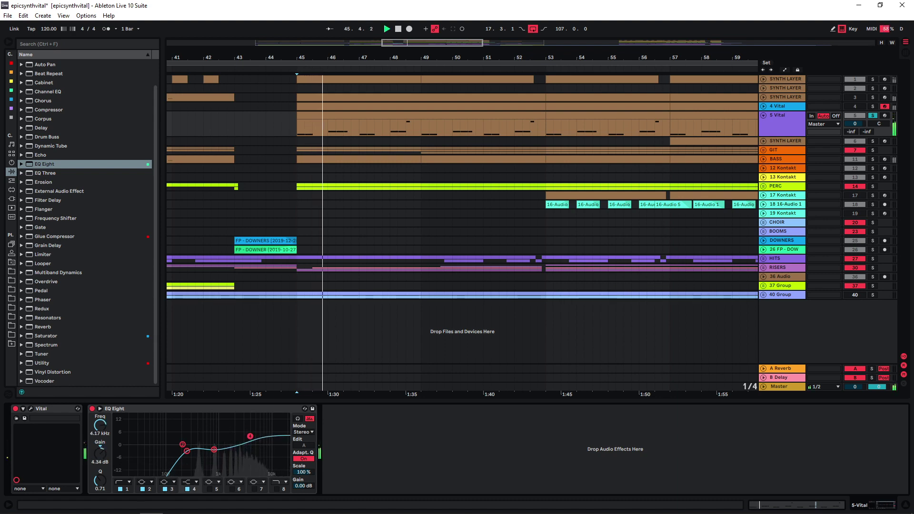
# Step: Add a Saturator after the EQ, set to Soft Sine with 8.57 dB drive and -10 dB output, and audition it
pyautogui.click(45, 336)
pyautogui.moveTo(45, 336); pyautogui.dragTo(354, 420)
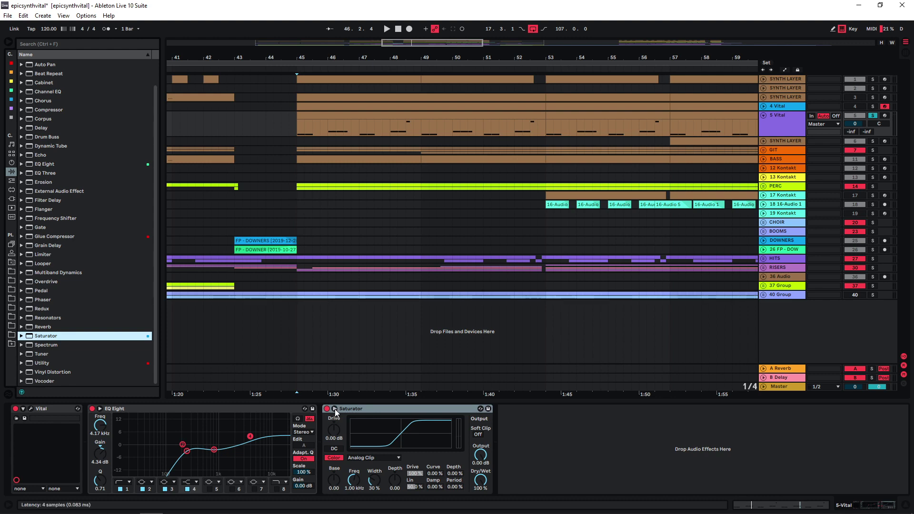
pyautogui.moveTo(334, 431); pyautogui.dragTo(334, 417)
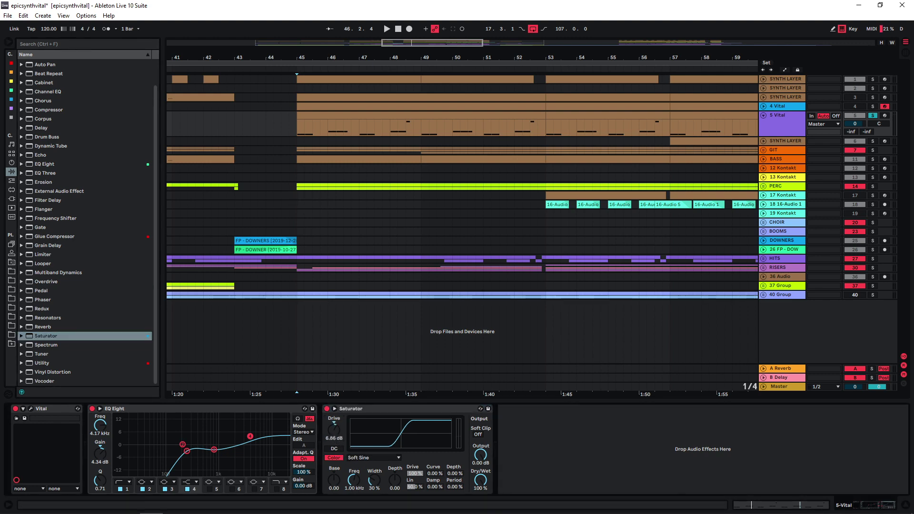
pyautogui.moveTo(479, 455); pyautogui.dragTo(479, 462)
pyautogui.press('space')
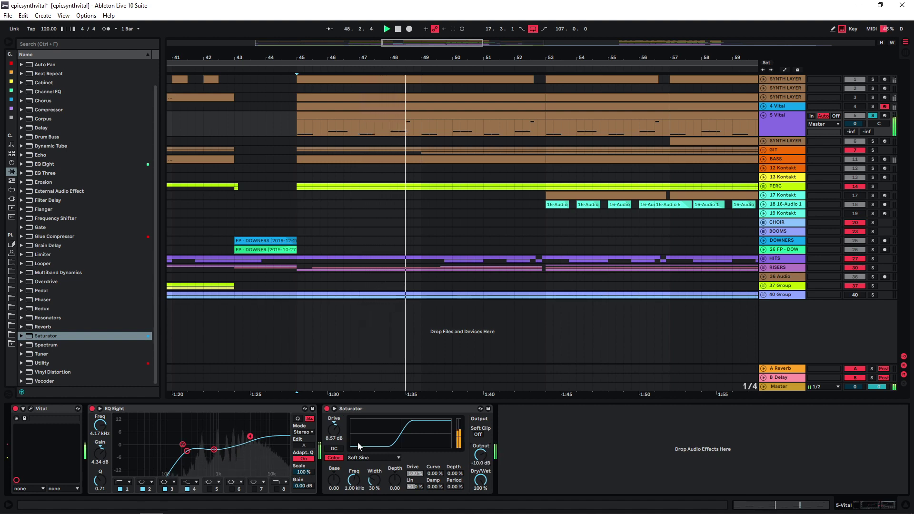
pyautogui.press('space')
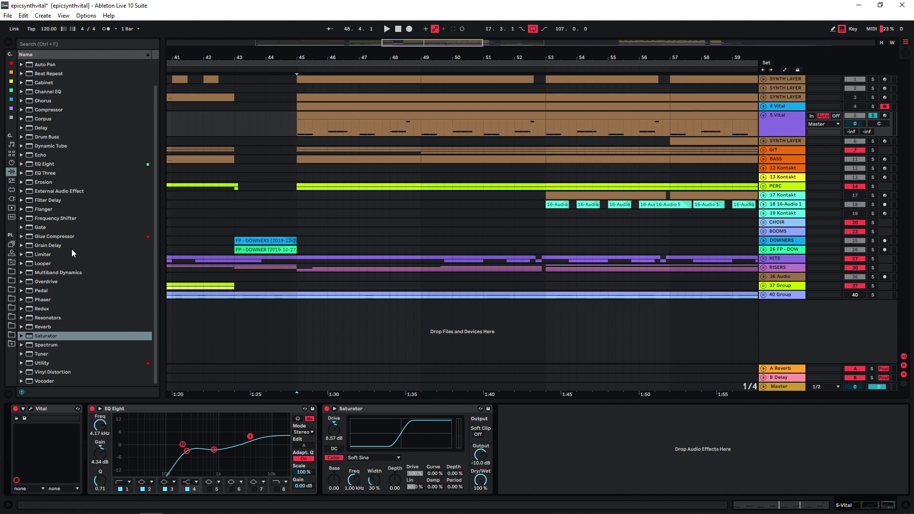
# Step: Add a second EQ Eight after the Saturator with a low cut at 441 Hz and audition the result
pyautogui.moveTo(40, 164); pyautogui.dragTo(593, 451)
pyautogui.click(531, 482)
pyautogui.click(531, 433)
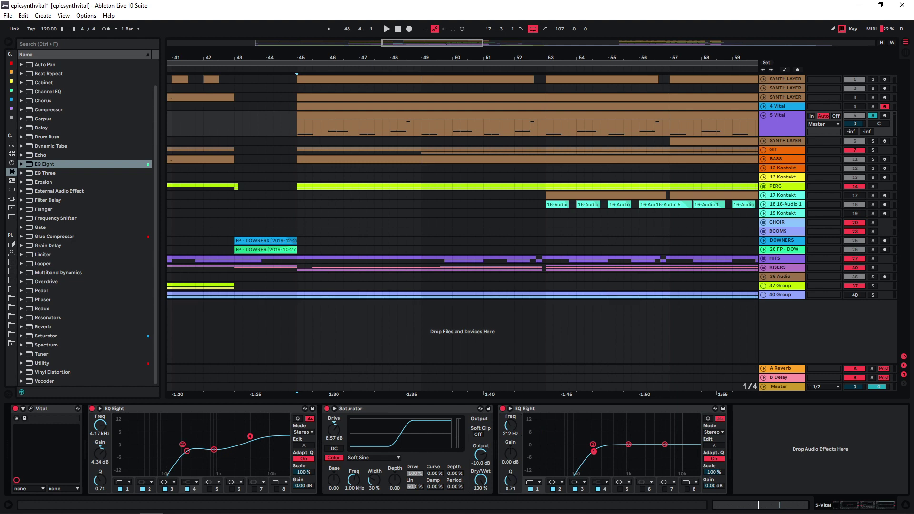
pyautogui.moveTo(510, 429); pyautogui.dragTo(510, 421)
pyautogui.press('space')
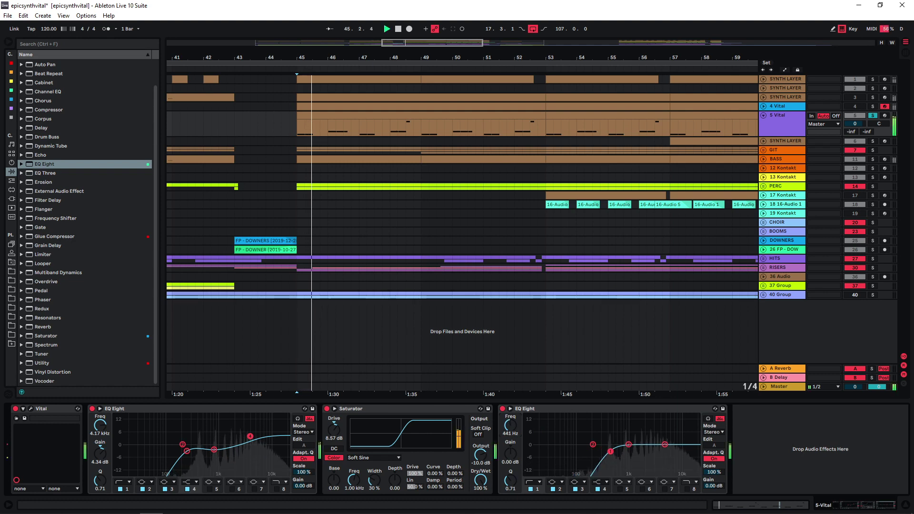
pyautogui.press('space')
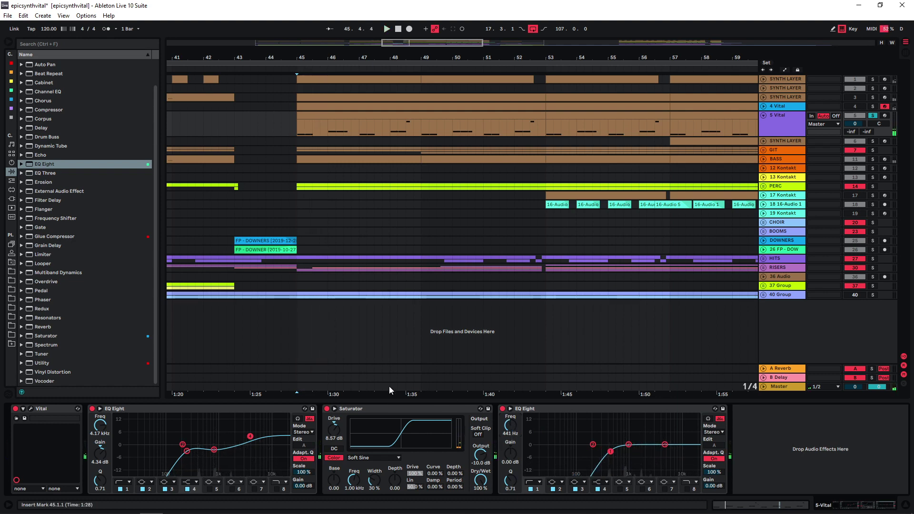
# Step: Add a Glue Compressor at the end of the chain with the threshold at -33 dB and makeup gain at 11.3 dB
pyautogui.click(53, 238)
pyautogui.moveTo(53, 240); pyautogui.dragTo(800, 447)
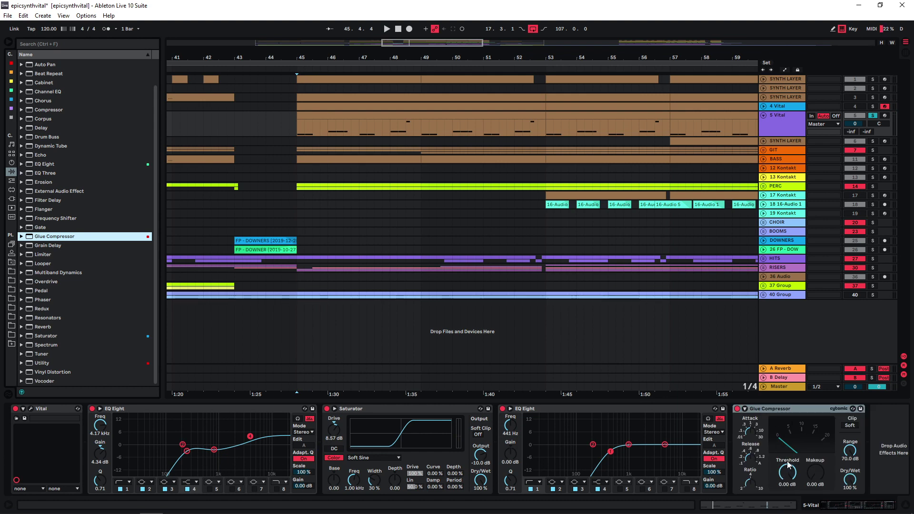
pyautogui.press('space')
pyautogui.moveTo(787, 470); pyautogui.dragTo(786, 511)
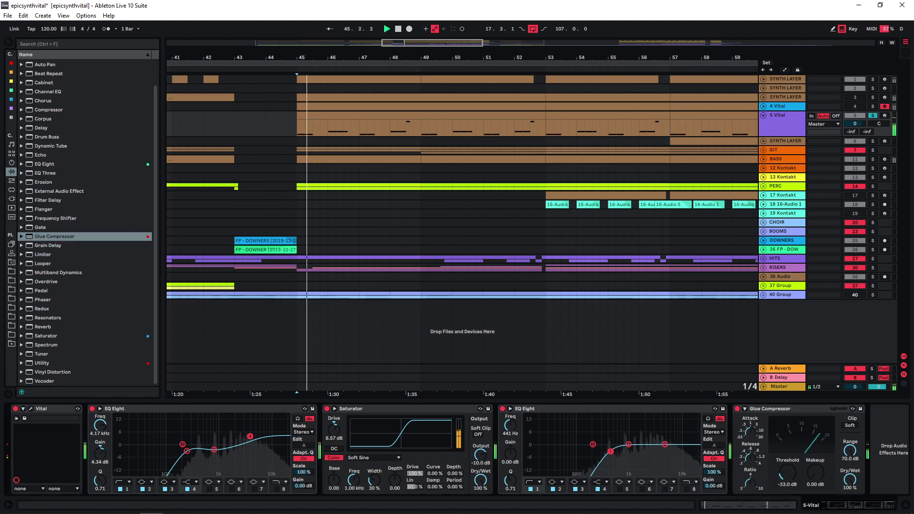
pyautogui.press('space')
pyautogui.moveTo(814, 472); pyautogui.dragTo(814, 445)
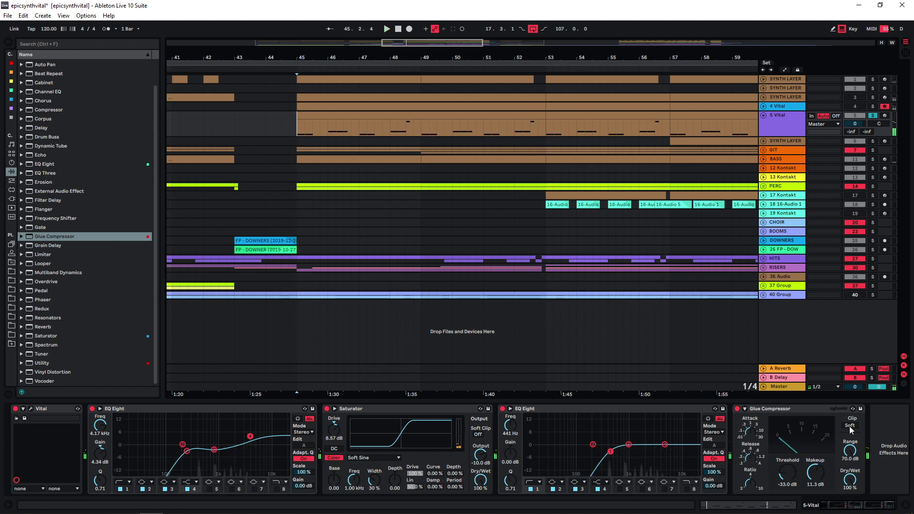
# Step: Add a Reverb after the Glue Compressor with High quality, 1.92 s decay and 34% dry/wet, enable the compressor's soft clip, and audition
pyautogui.doubleClick(42, 326)
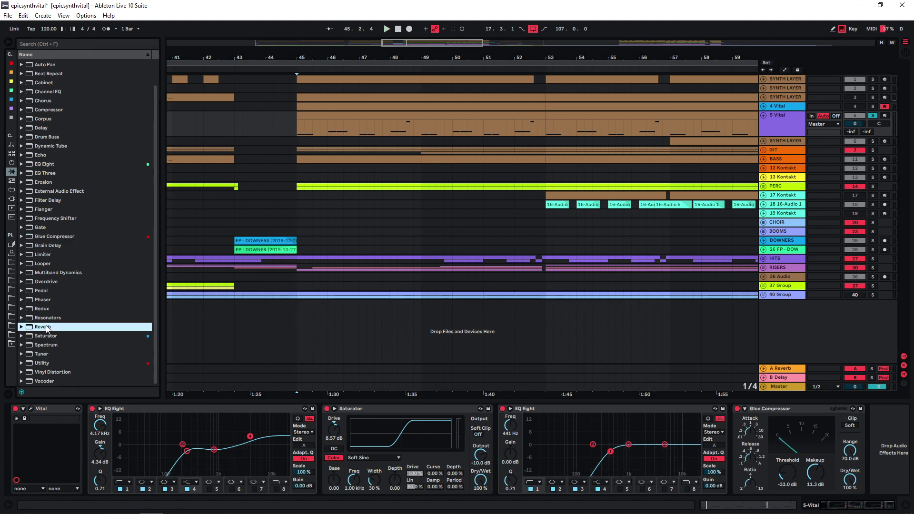
pyautogui.click(849, 423)
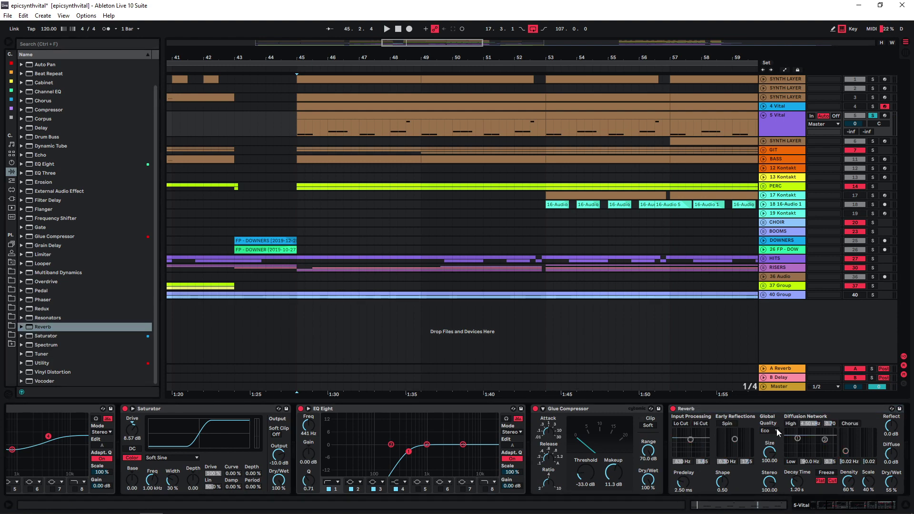
pyautogui.click(768, 430)
pyautogui.click(767, 452)
pyautogui.press('space')
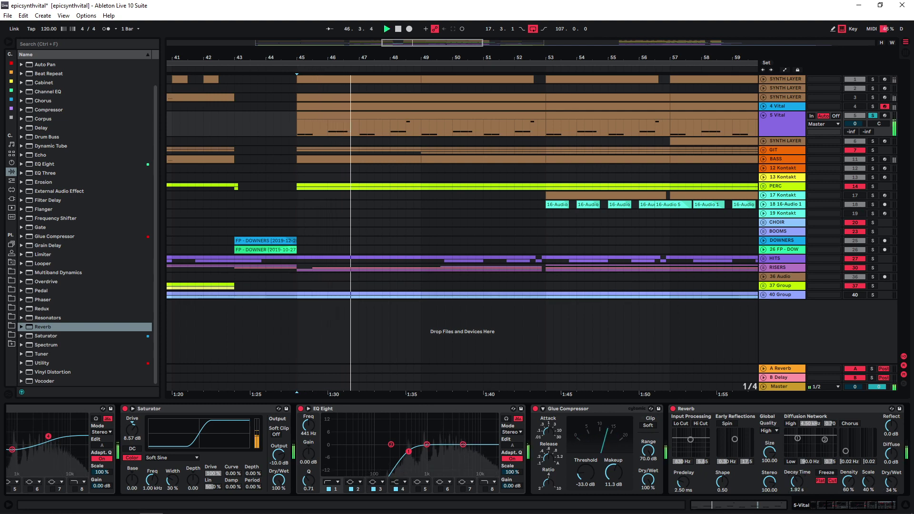
pyautogui.press('space')
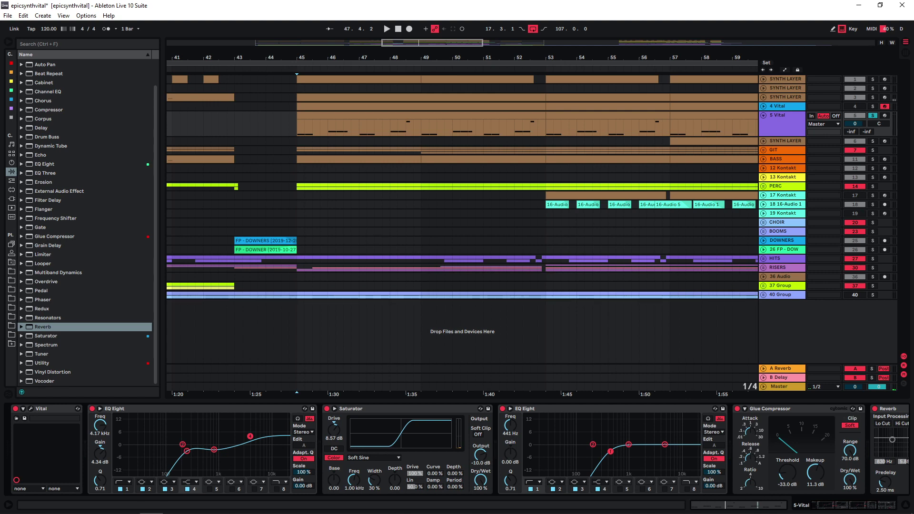
# Step: Set the first EQ Eight's high shelf to 1.81 dB at 4.00 kHz while auditioning the track
pyautogui.press('space')
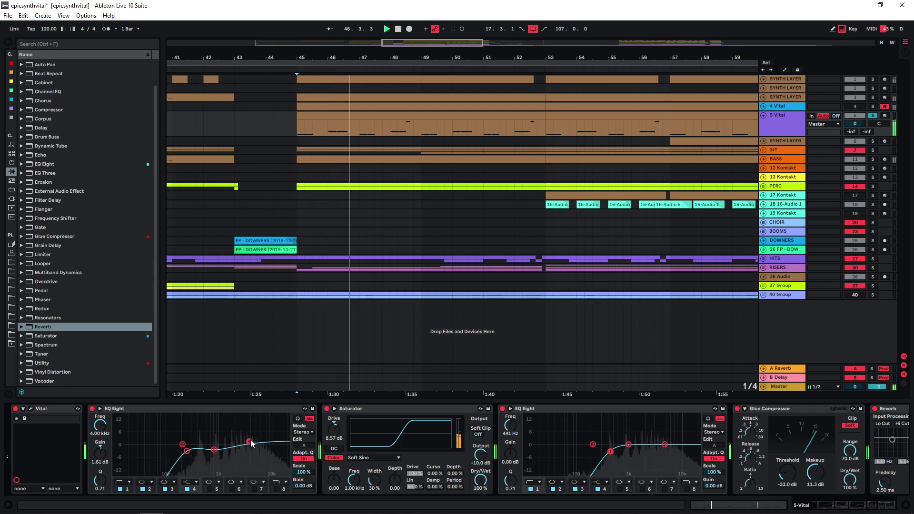
pyautogui.press('space')
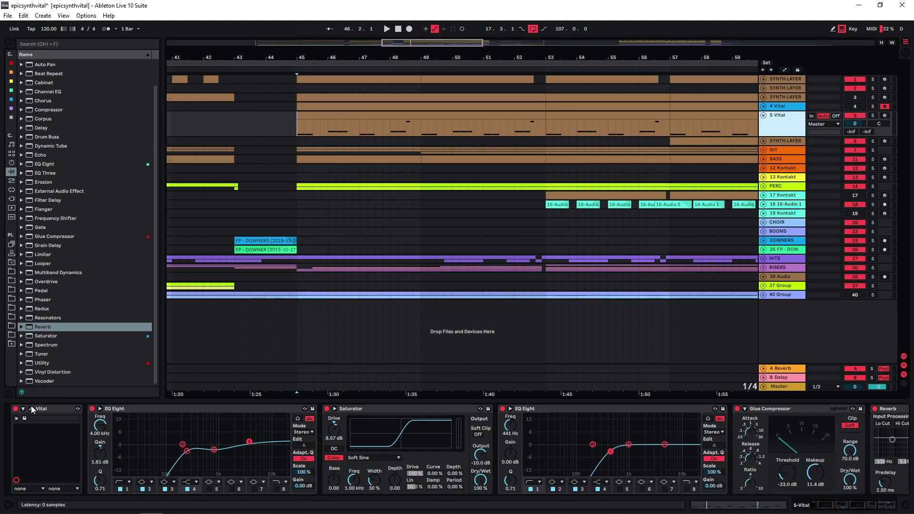
# Step: Lower the high shelf in Vital's built-in EQ effect slightly during playback and close the plugin window
pyautogui.click(30, 406)
pyautogui.click(257, 166)
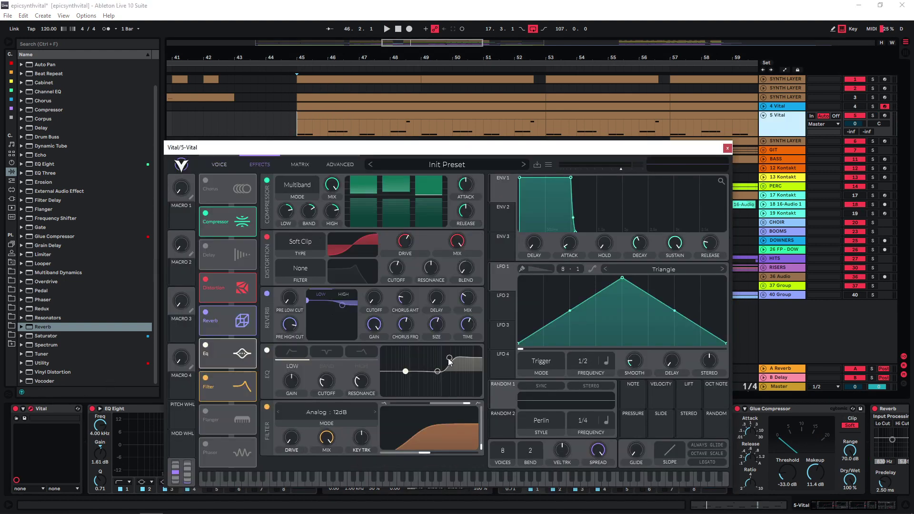
pyautogui.press('space')
pyautogui.moveTo(449, 362); pyautogui.dragTo(452, 367)
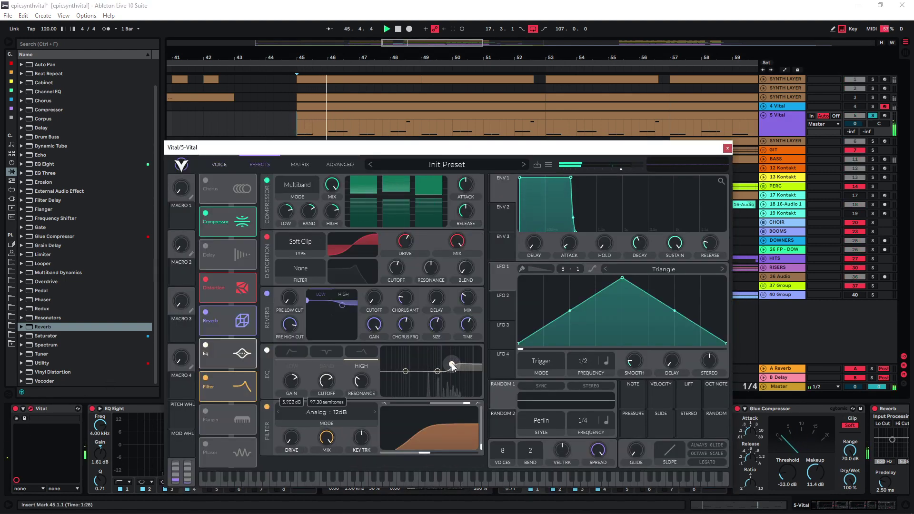
pyautogui.click(726, 148)
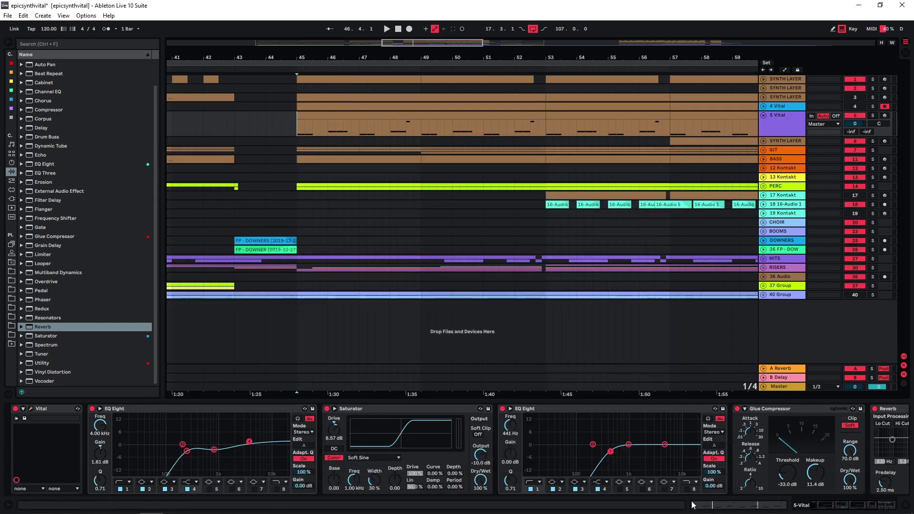